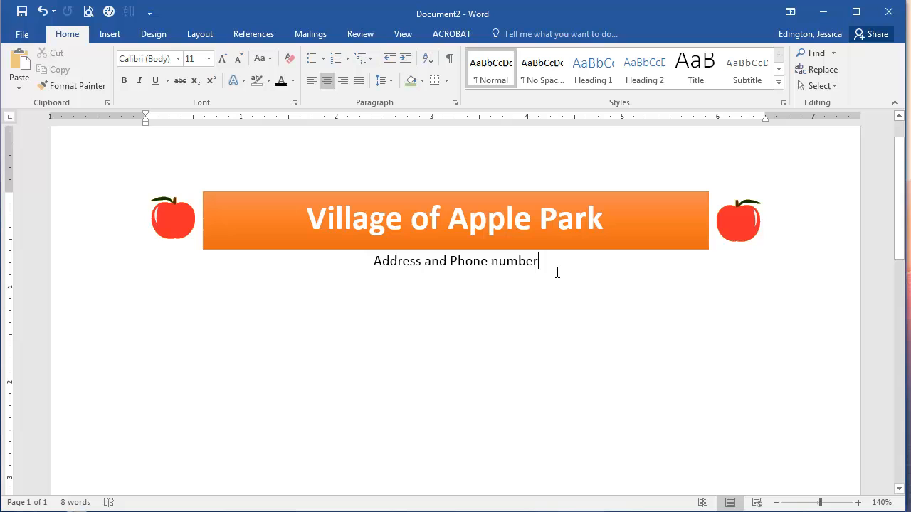
- Start a new empty paragraph below the letterhead's Address and Phone number line
key(Return)
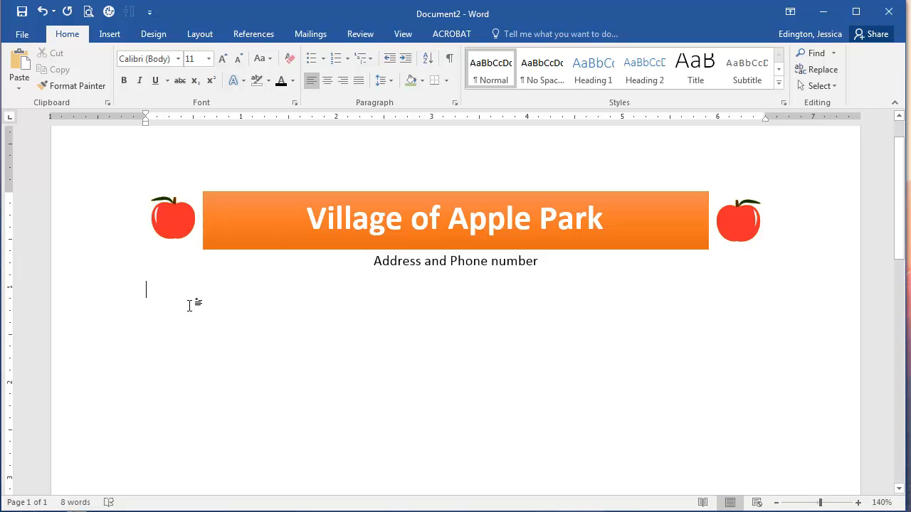
- Show formatting marks and add a second blank line below the letterhead
click(450, 63)
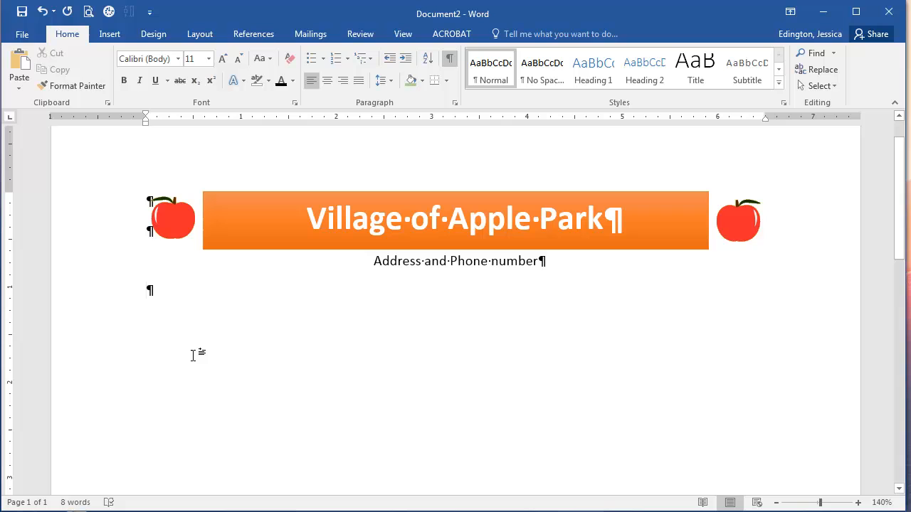
key(Return)
- Set a 4-inch left tab stop and place the date June 28, 2017 there, ending with a new line
click(526, 117)
key(Tab)
text(June 27)
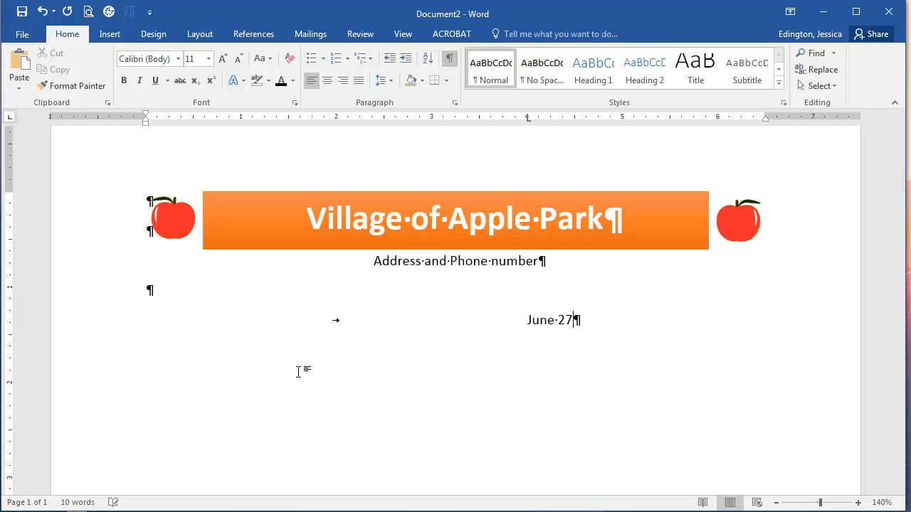
key(BackSpace)
text(8, 2017)
key(Return)
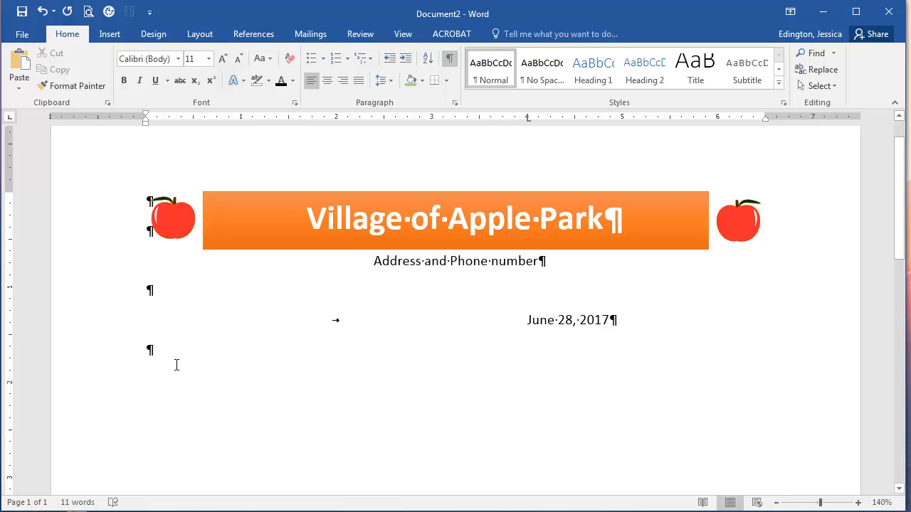
- Leave two blank lines below the date, then add the Name and Address lines
key(Return)
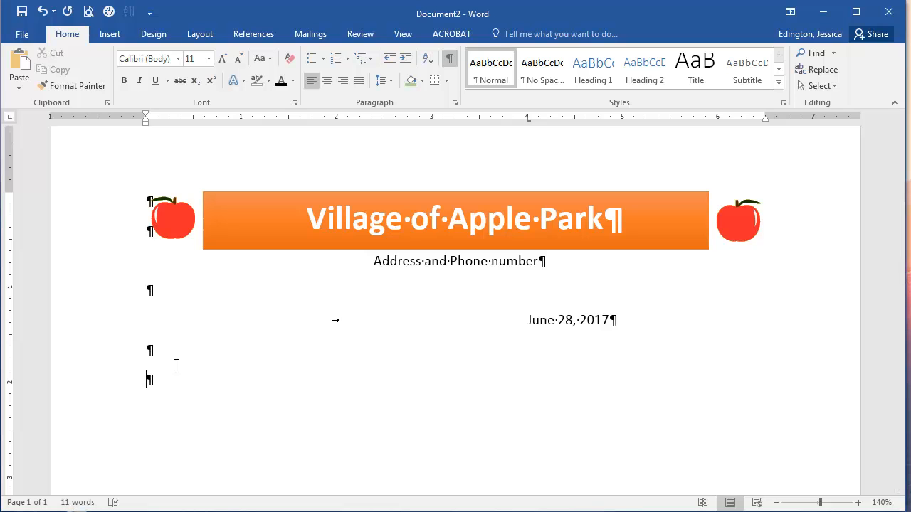
key(Return)
text(Name)
key(Return)
text(Address)
key(Return)
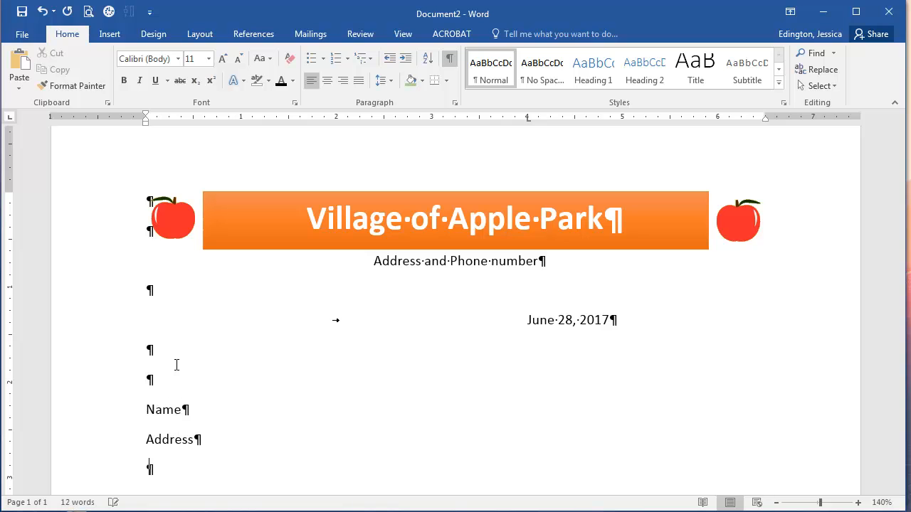
text(City, State)
text(, Zip)
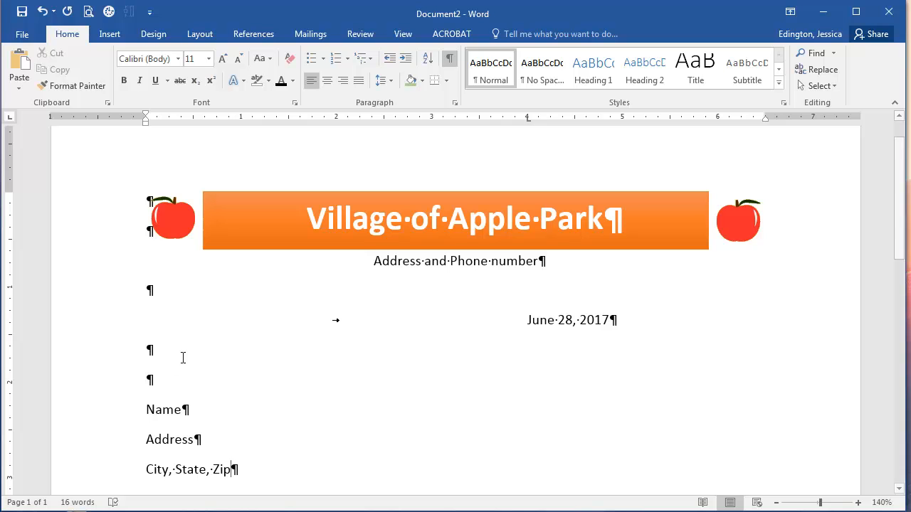
scroll(181, 359, down, 3)
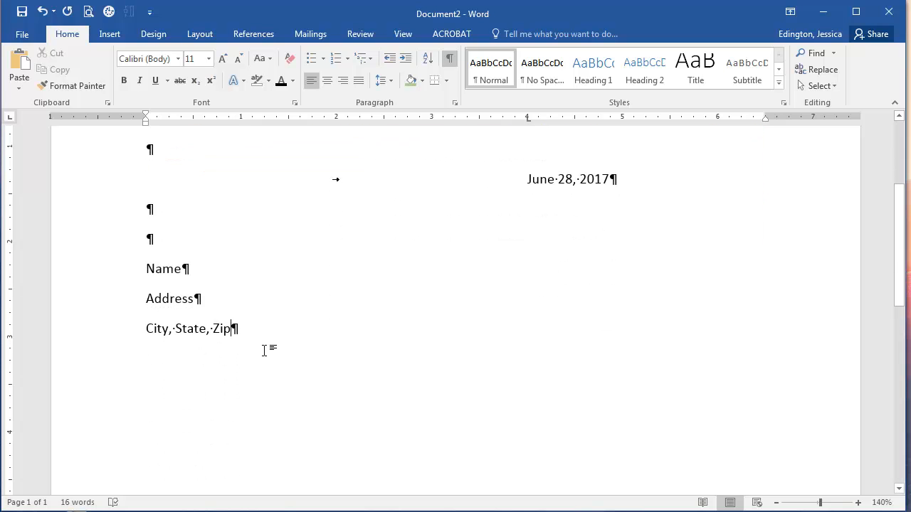
- Finish the City, State, Zip line, leave a blank line, and add two filler body lines
key(Return)
key(Return)
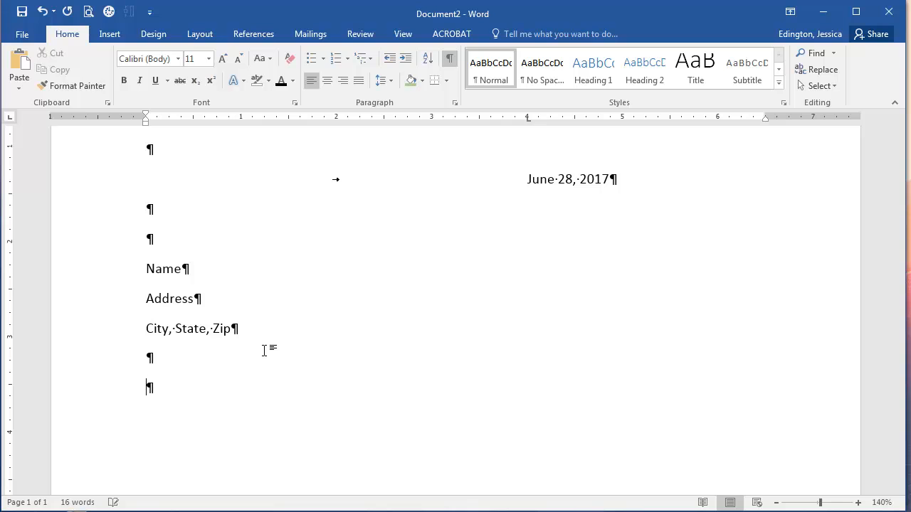
text(a;sdlkf a)
key(Return)
text(aslk)
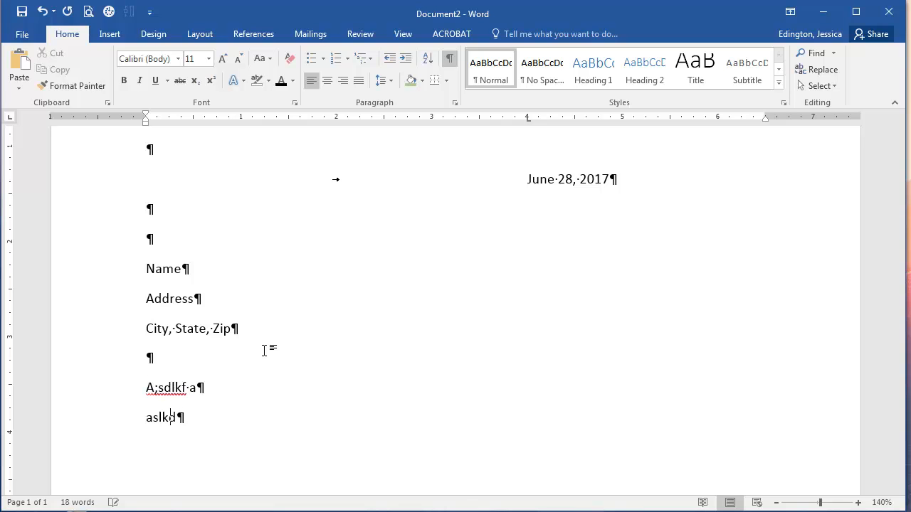
text(dfalk)
key(Return)
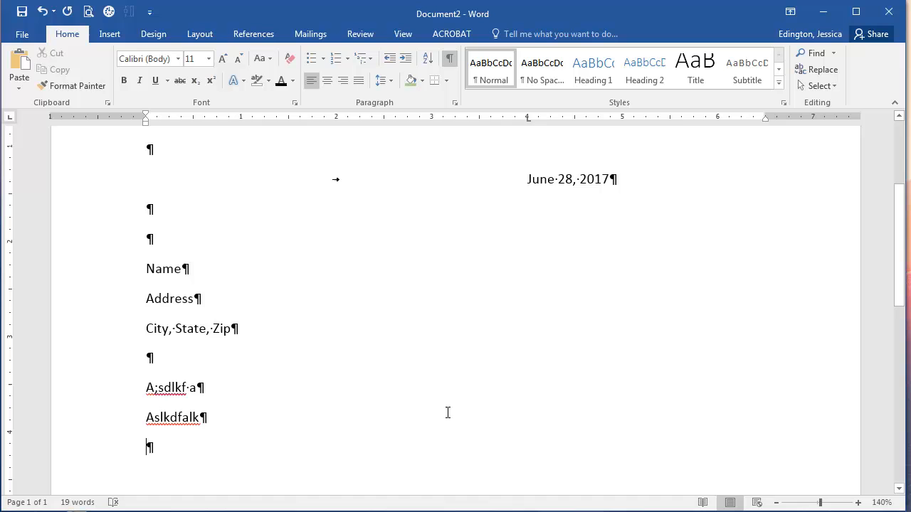
scroll(446, 413, down, 1)
scroll(446, 406, up, 1)
scroll(534, 127, up, 3)
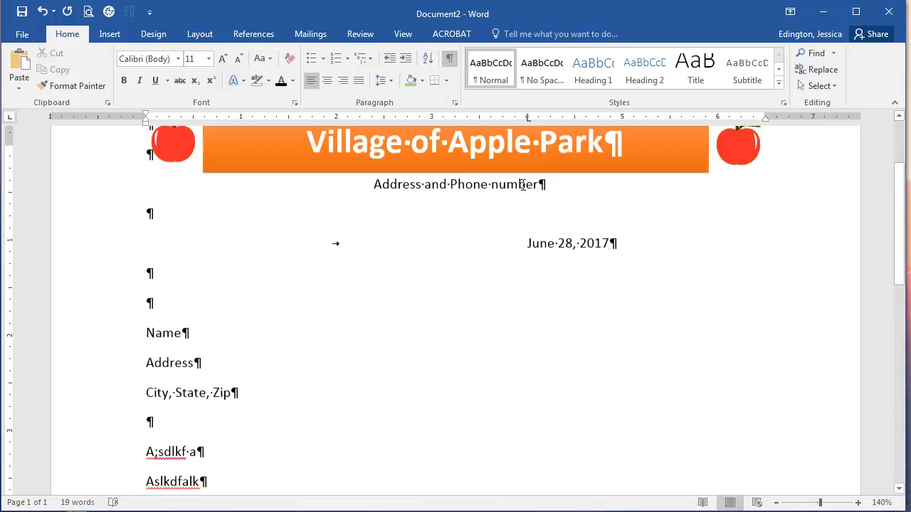
scroll(498, 214, up, 2)
- Try and remove a tab on the blank line below the letterhead, then move to the empty paragraph after the body
click(447, 307)
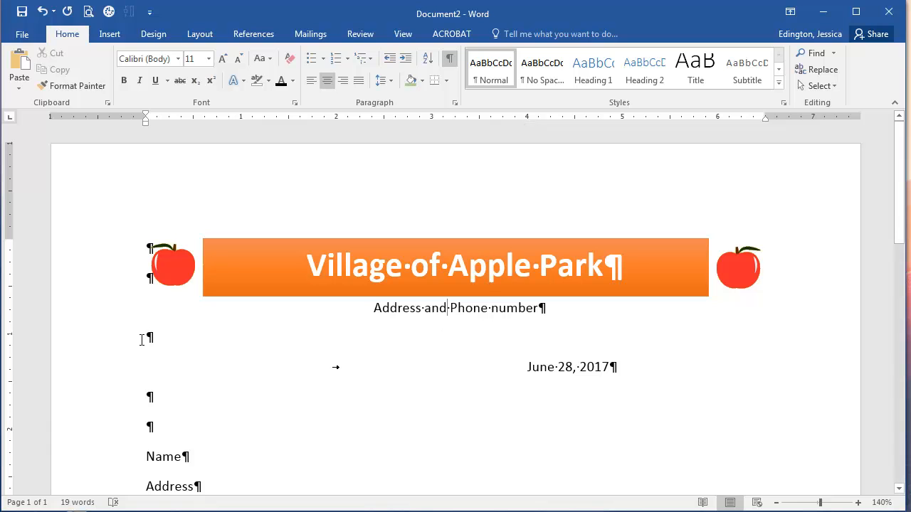
click(148, 337)
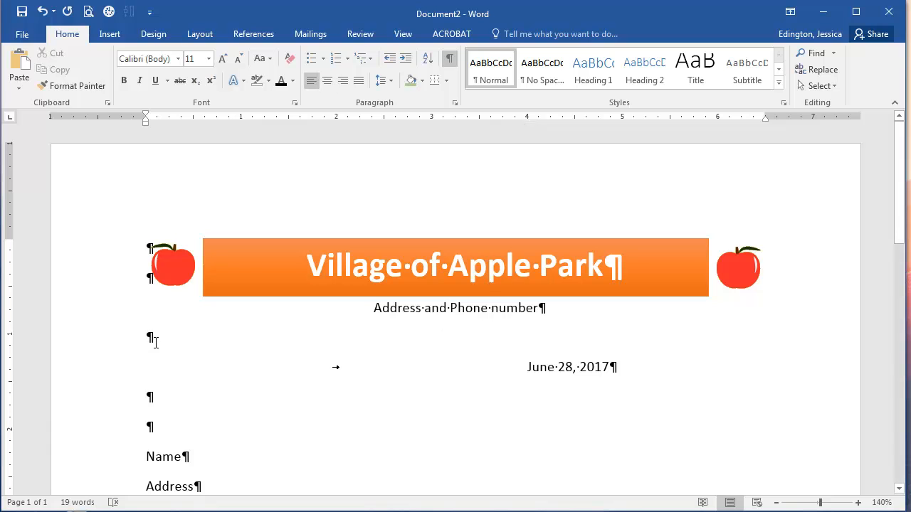
key(Tab)
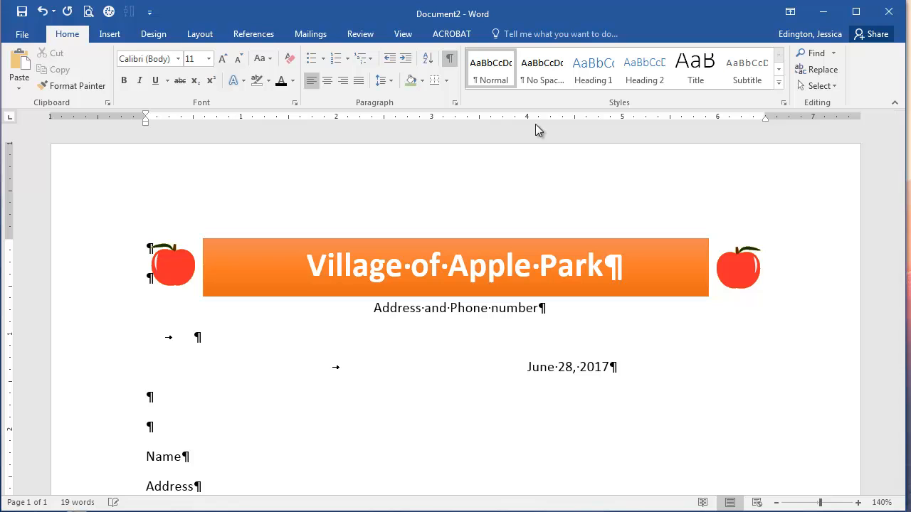
key(BackSpace)
scroll(418, 420, down, 3)
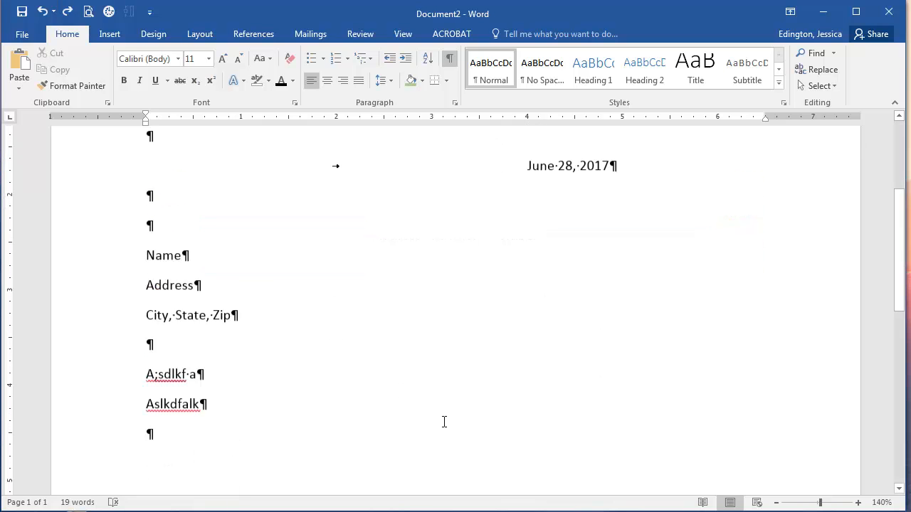
scroll(422, 407, down, 1)
click(167, 400)
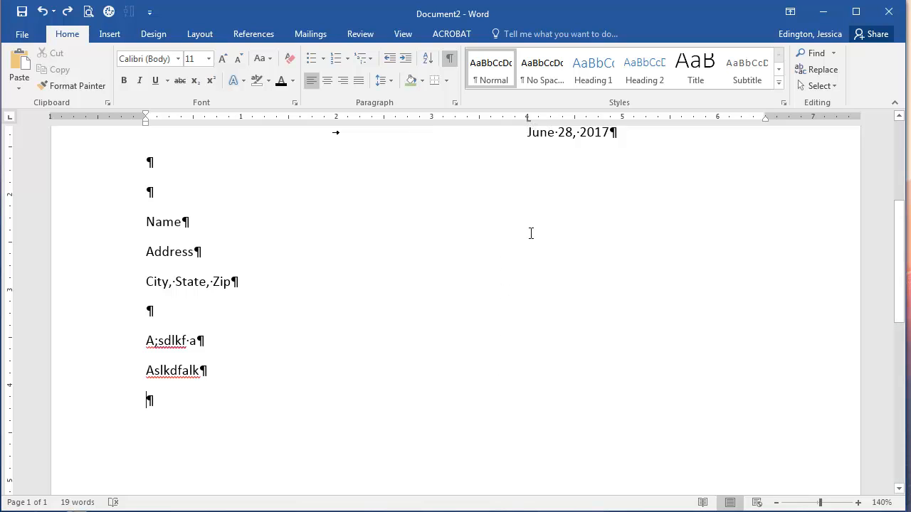
- Add Sincerely at the 4-inch position, two blank lines, then Name and Title tabbed to the same stop
double_click(517, 406)
text(S)
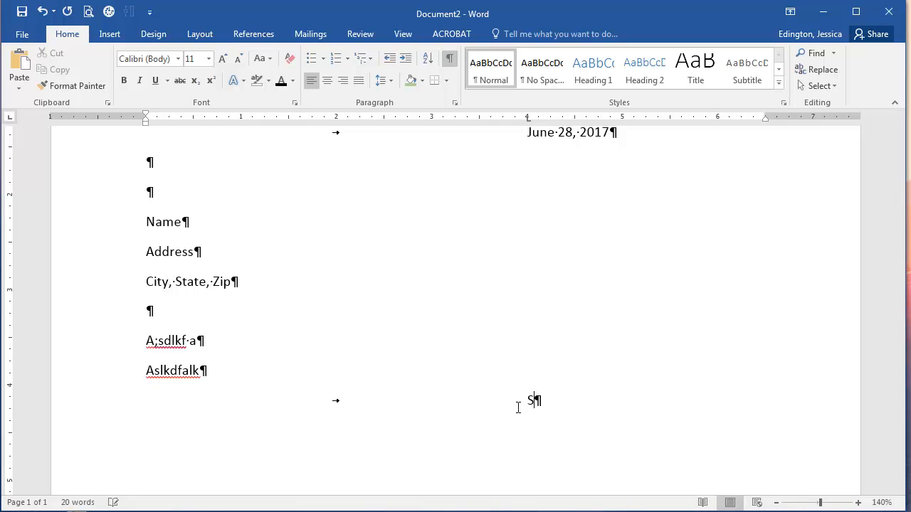
text(incerely,)
key(Return)
key(Return)
key(Return)
key(Tab)
key(Tab)
text(Name)
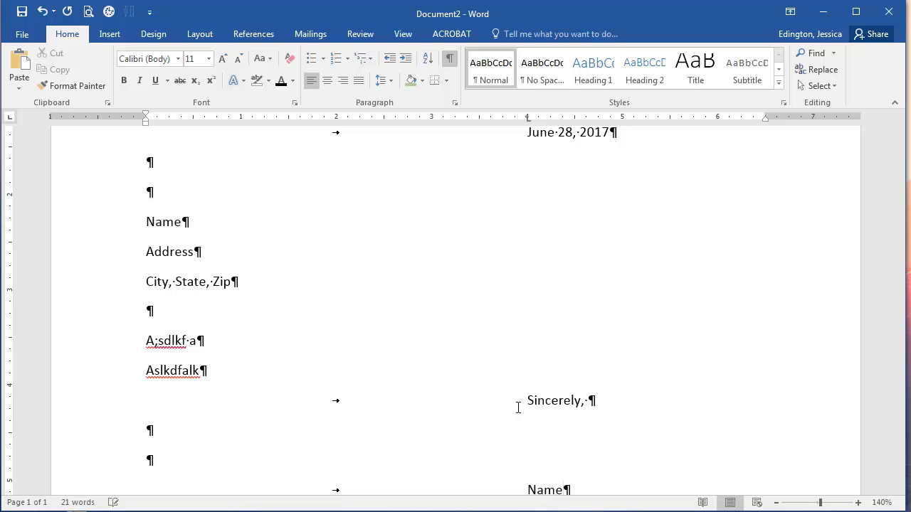
key(Return)
key(Tab)
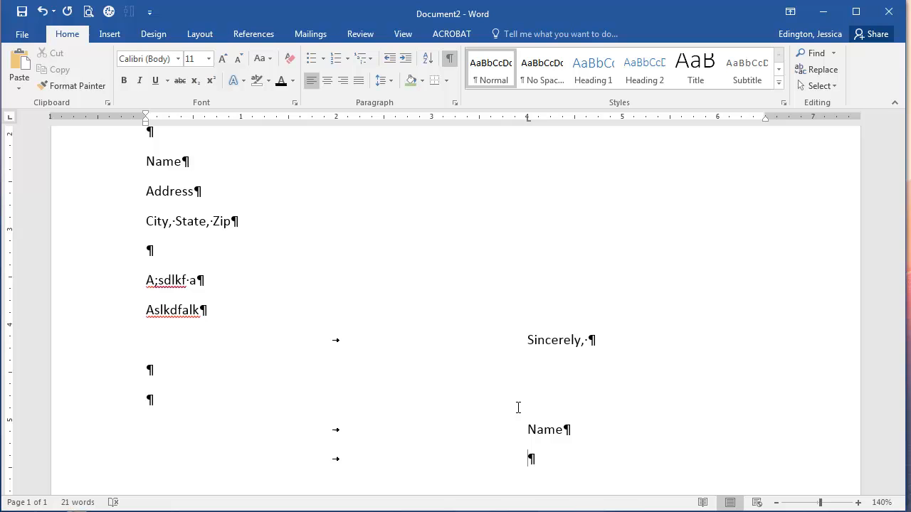
text(Title)
scroll(530, 396, up, 3)
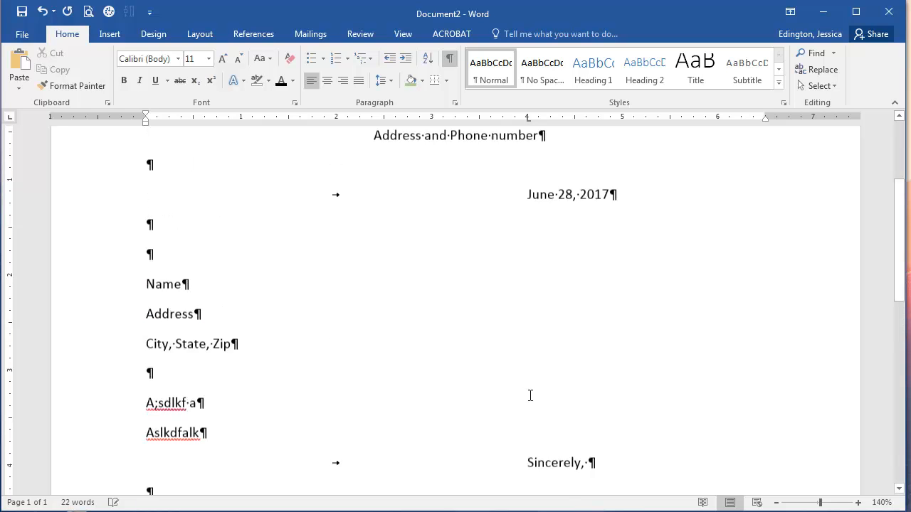
scroll(530, 396, down, 2)
scroll(527, 396, down, 2)
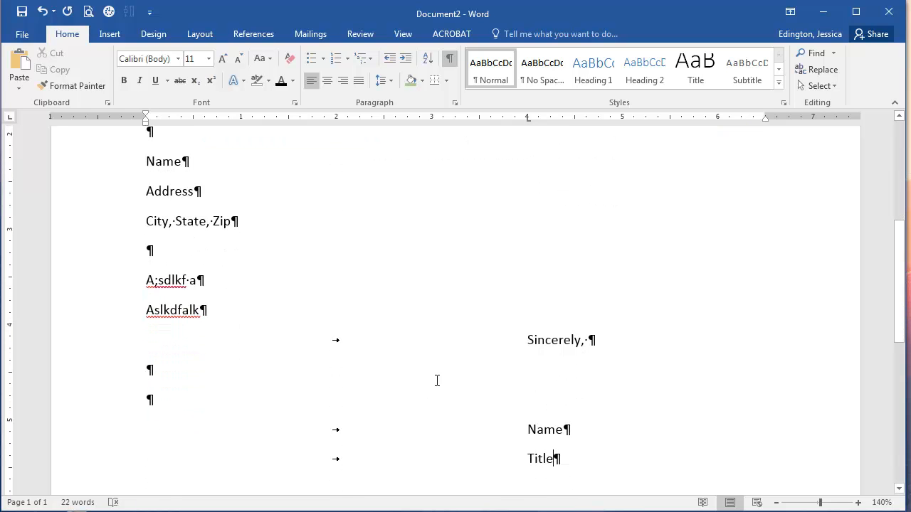
- Set the whole letter text to 1.0 line spacing and remove space after paragraphs, then clear the selection
mouse_move(548, 459)
mouse_down()
mouse_move(270, 154)
mouse_move(149, 337)
mouse_up()
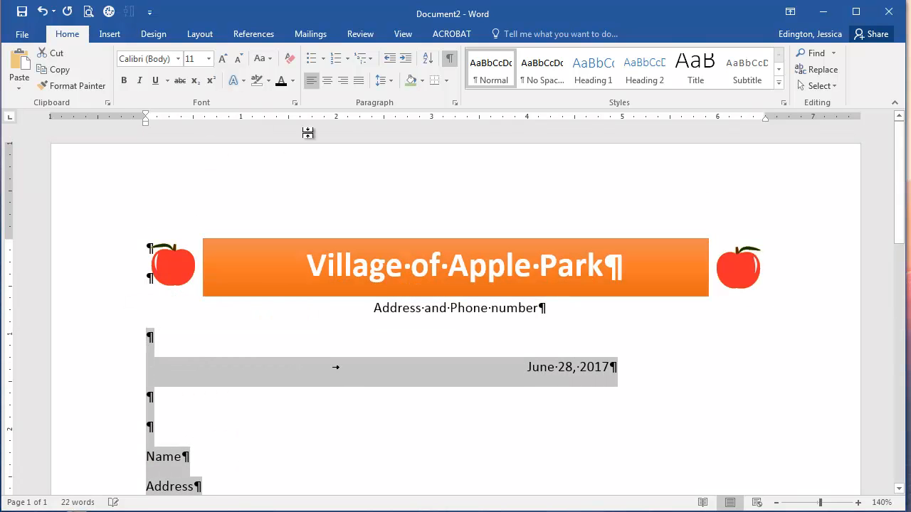
click(385, 80)
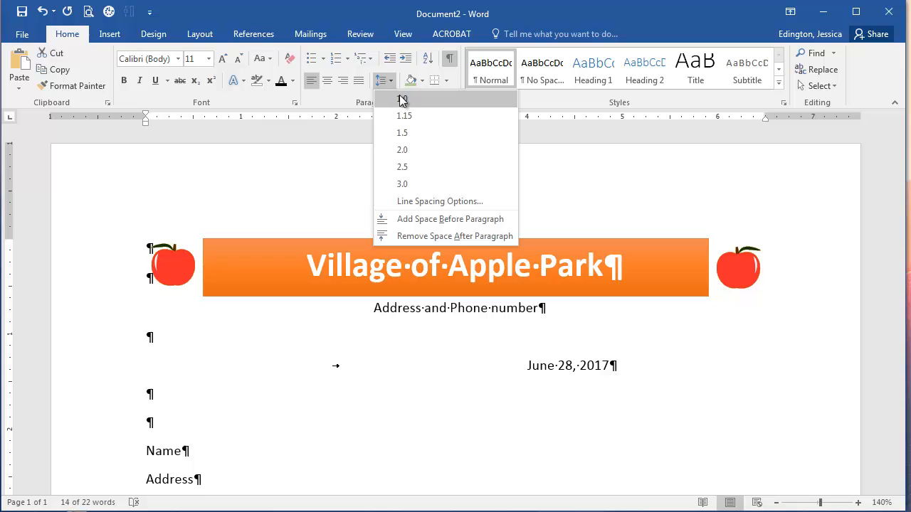
click(402, 99)
click(390, 84)
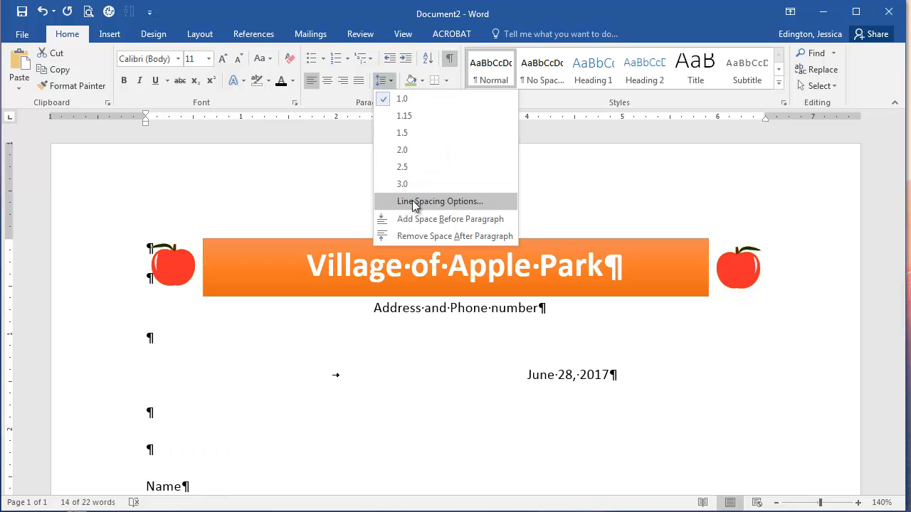
click(419, 237)
scroll(427, 415, down, 3)
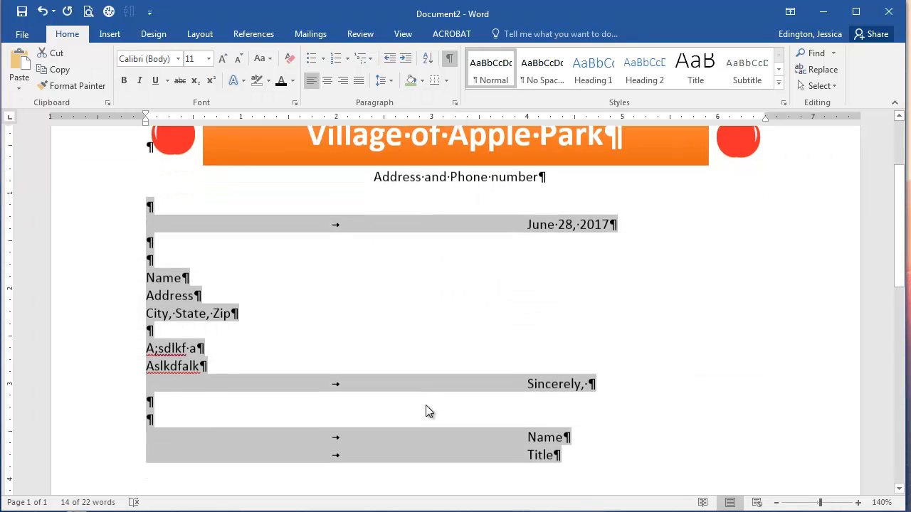
scroll(427, 416, down, 2)
click(311, 362)
drag(207, 310, 146, 291)
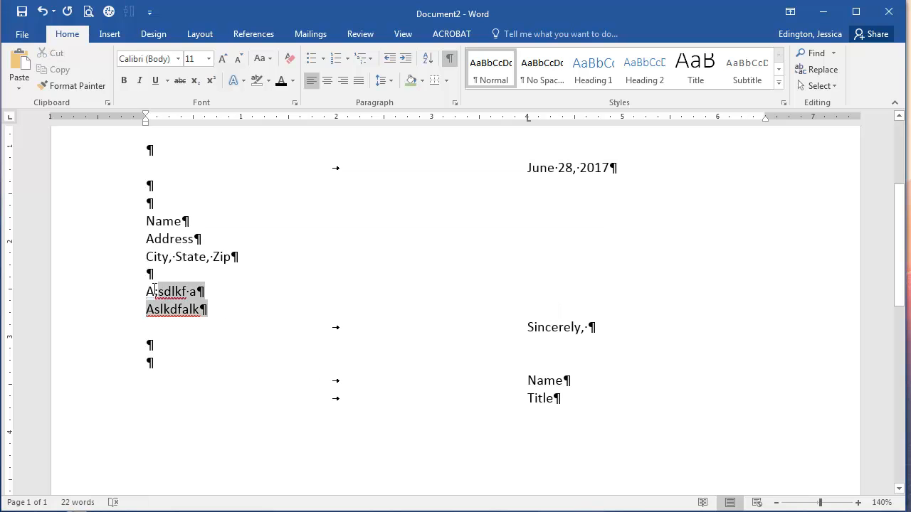
scroll(288, 314, up, 1)
scroll(288, 313, up, 1)
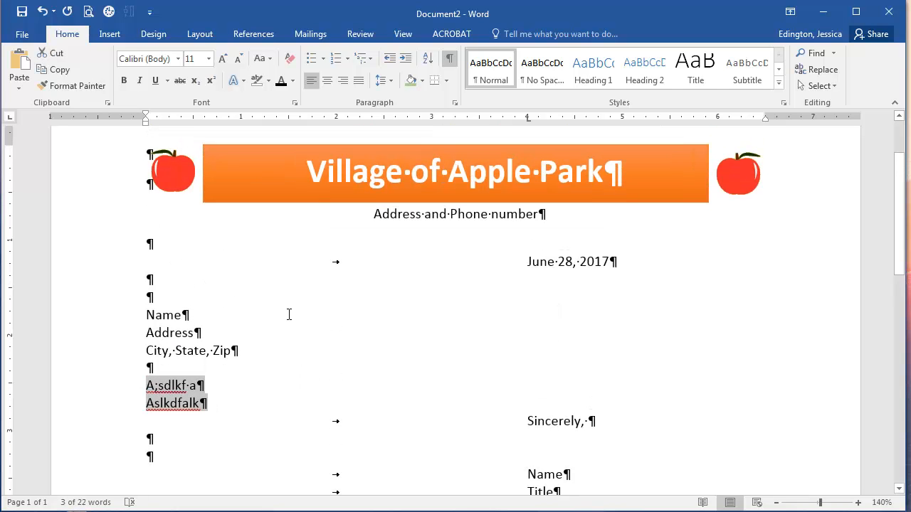
scroll(287, 314, down, 1)
click(545, 214)
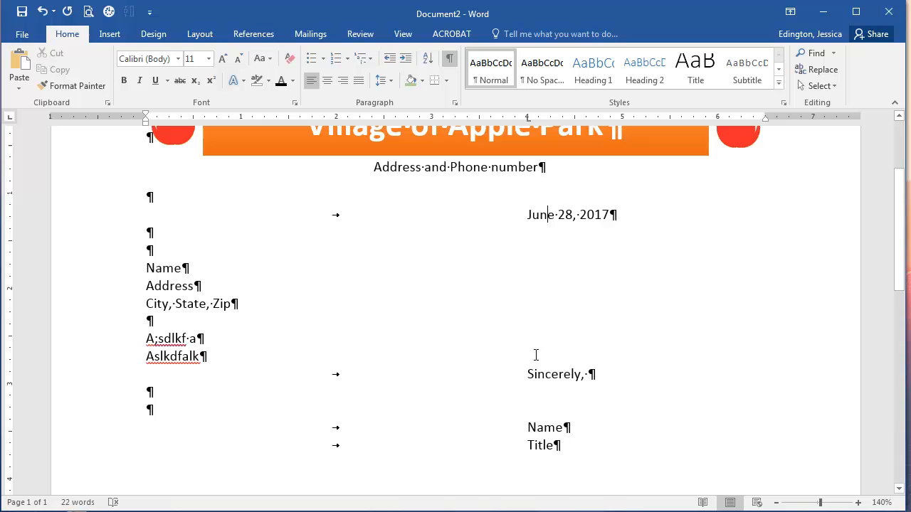
click(543, 446)
drag(570, 118, 580, 189)
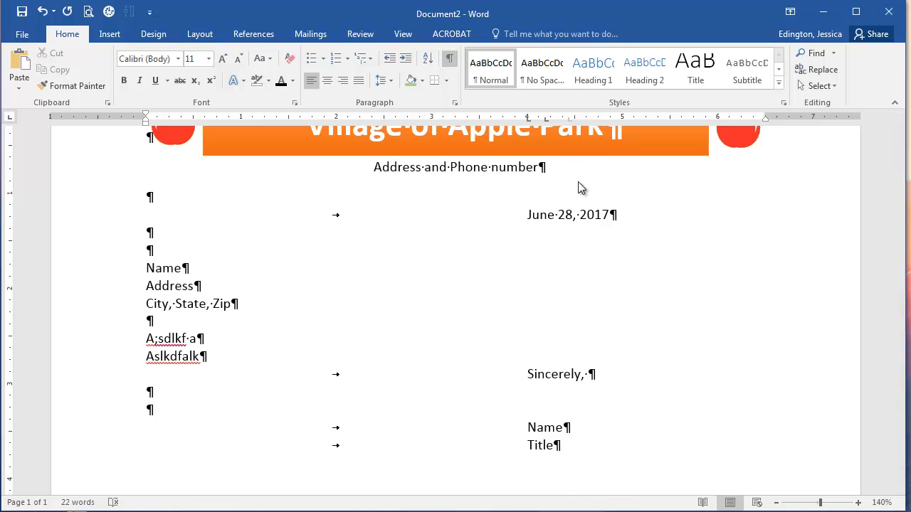
drag(546, 118, 574, 198)
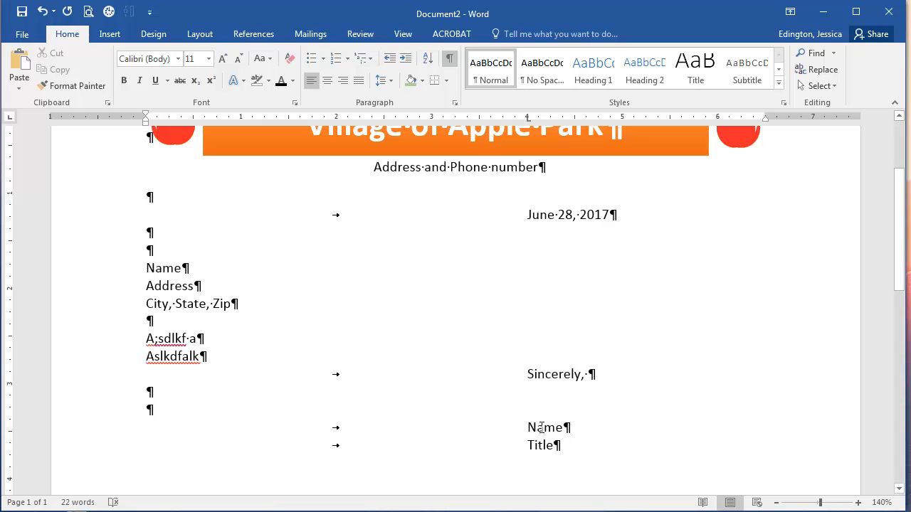
click(563, 118)
click(591, 118)
click(551, 374)
click(549, 446)
click(545, 427)
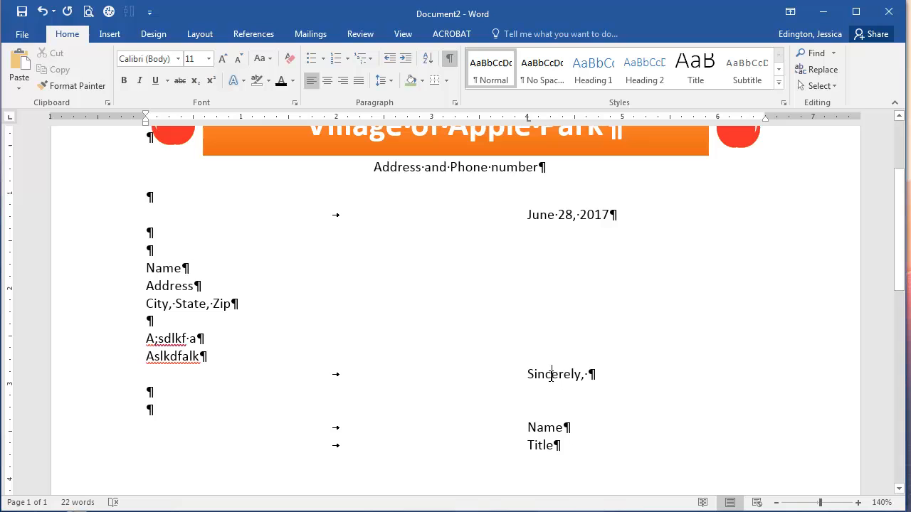